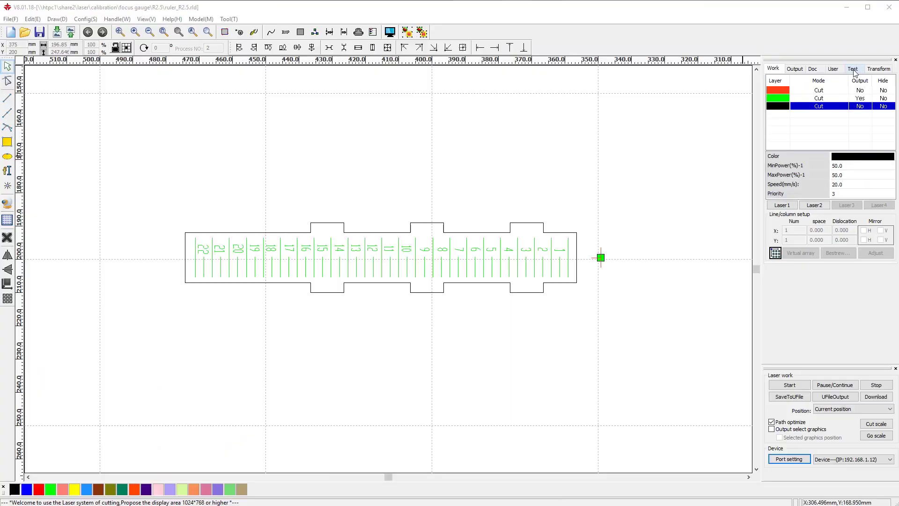
Read the head position, set the jog offset to 1 mm, and jog X- then back X+
left_click(719, 77)
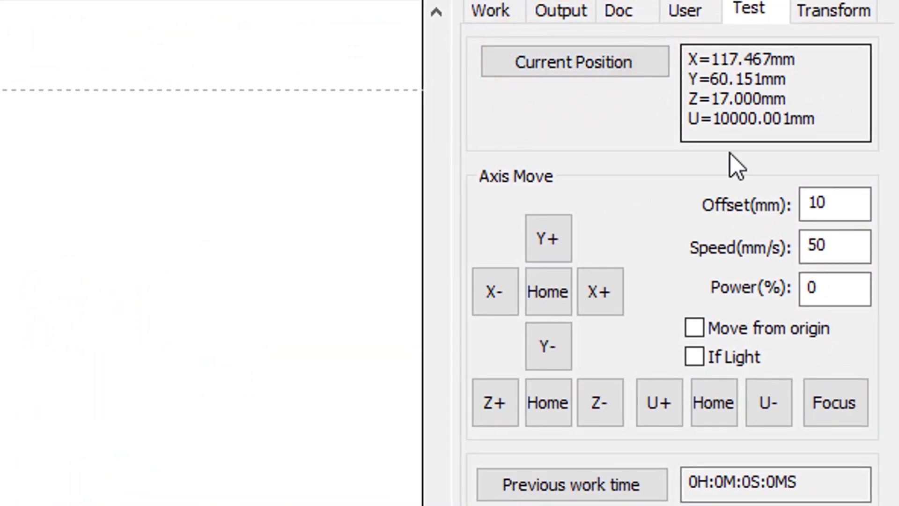
double_click(837, 203)
type("1")
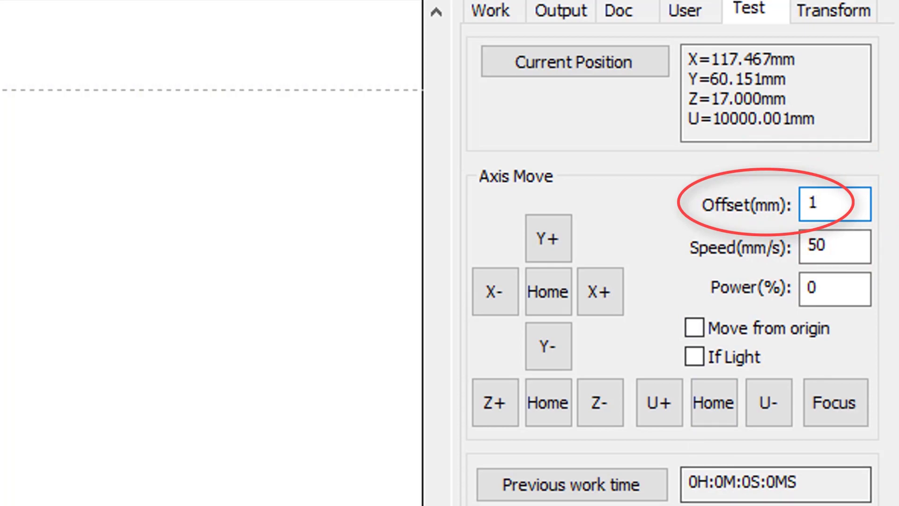
left_click(492, 294)
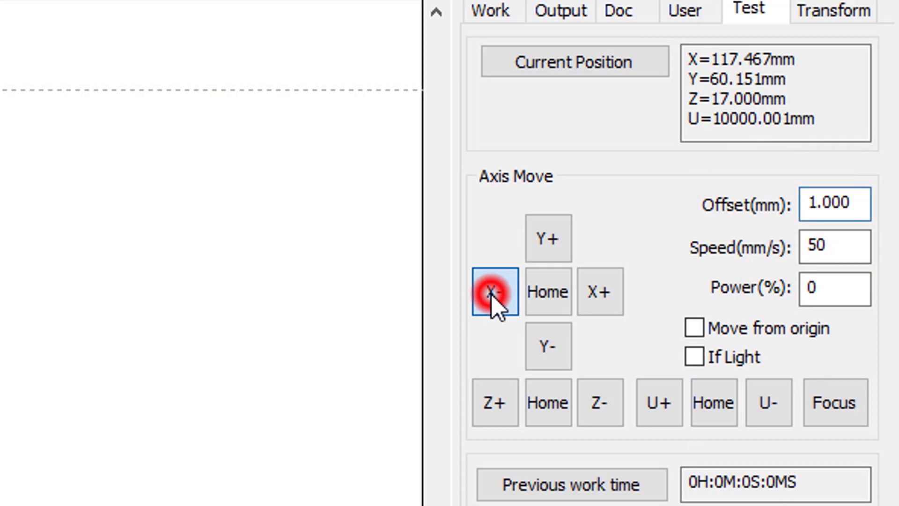
left_click(603, 292)
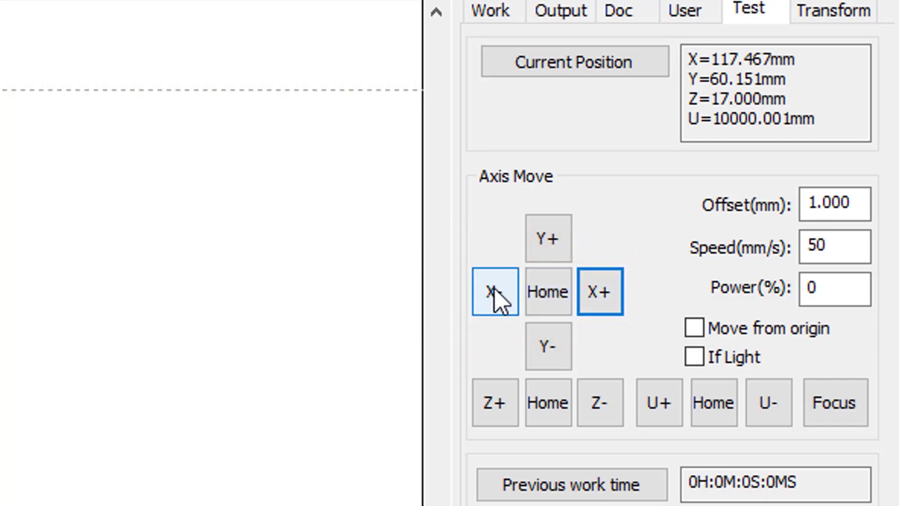
Raise Z 1 mm to 18 mm, lower it back to 17 mm, then set offset 0.5
left_click_drag(862, 198, 677, 201)
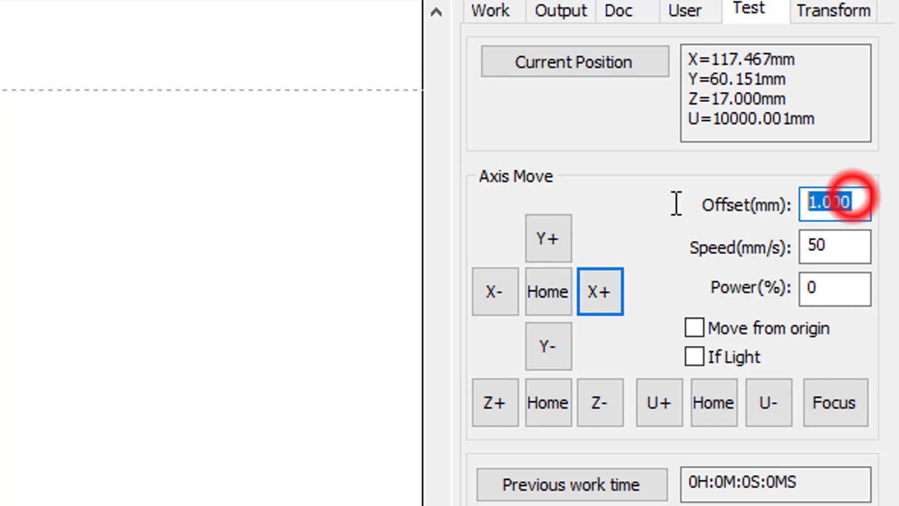
left_click(500, 404)
left_click(576, 62)
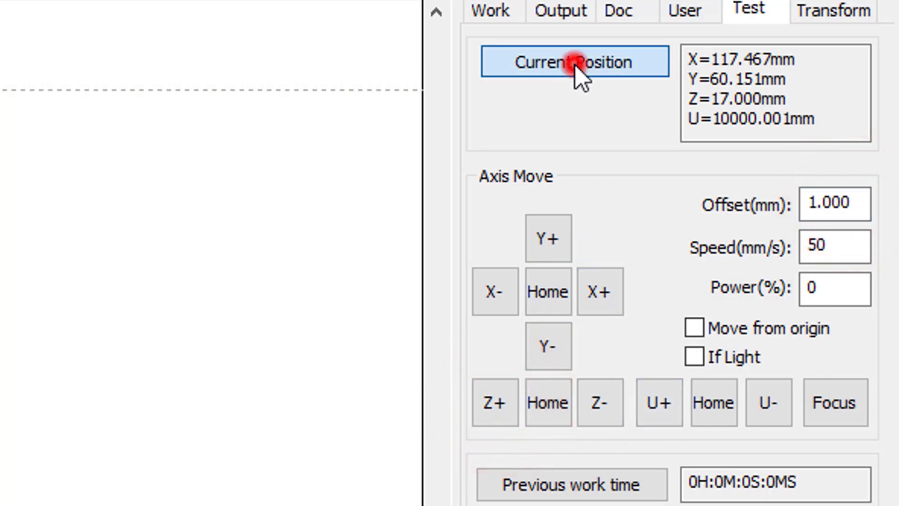
left_click(605, 407)
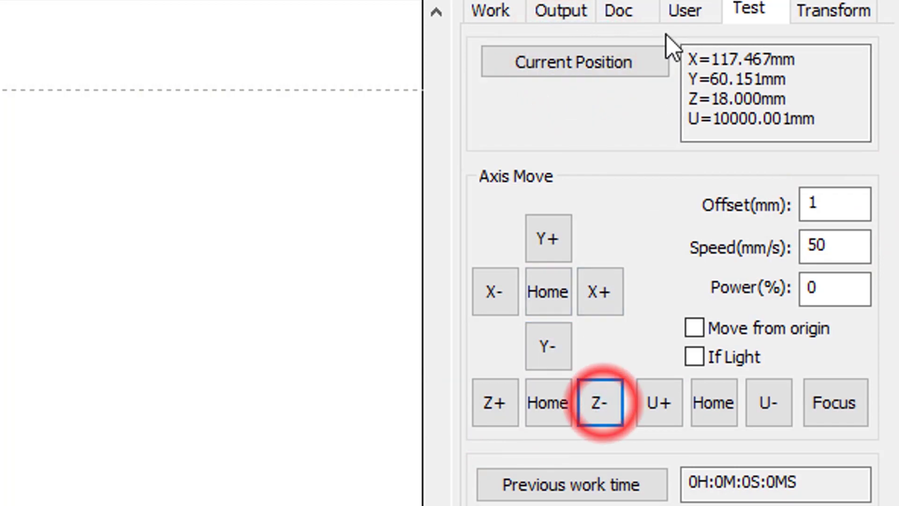
left_click(586, 63)
double_click(823, 202)
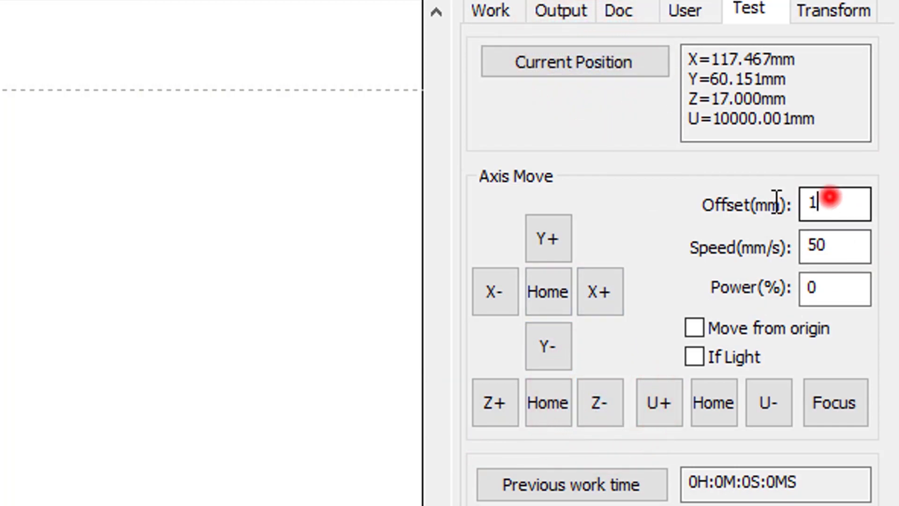
type(".5")
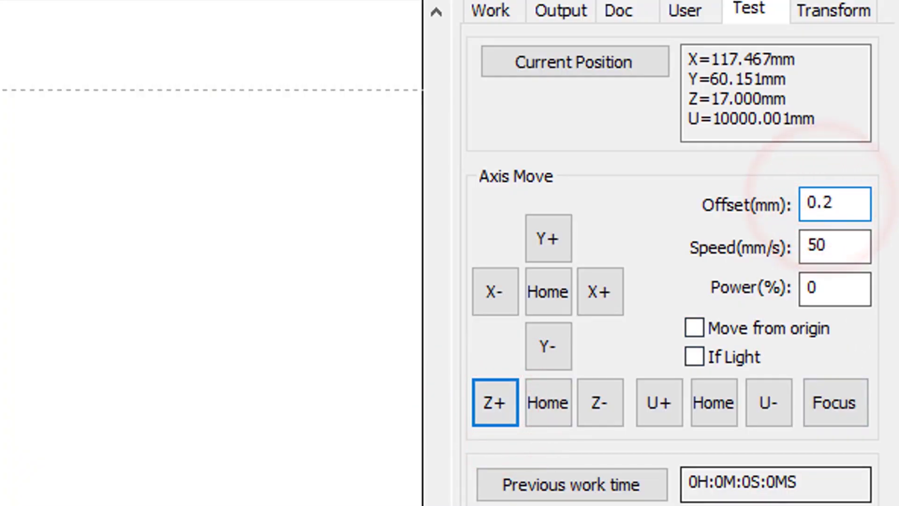
Lower the laser head by one 0.2 mm Z step
left_click(604, 406)
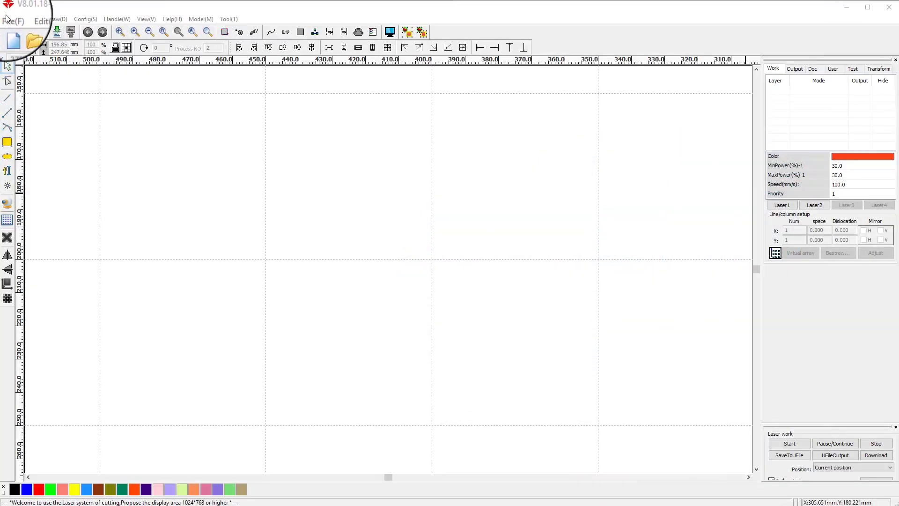
Open the ruler_R2.5.rld template through File > Open
left_click(6, 19)
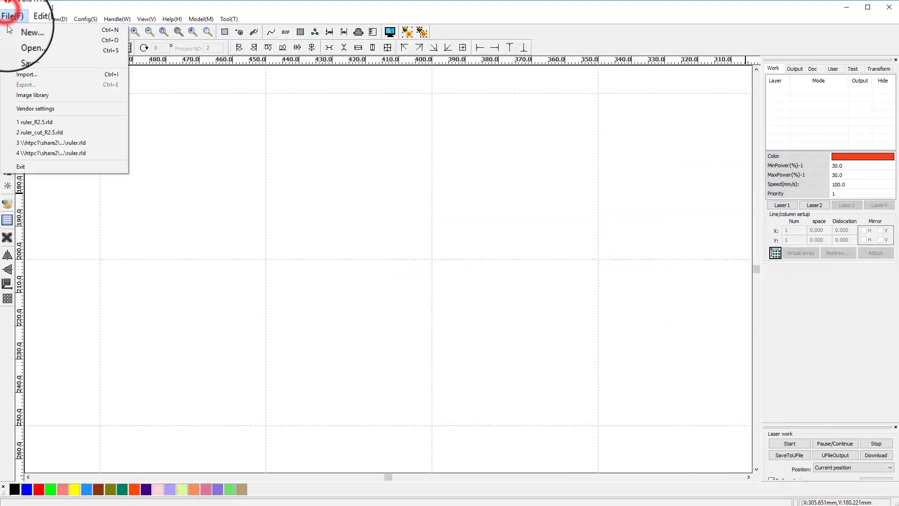
left_click(15, 40)
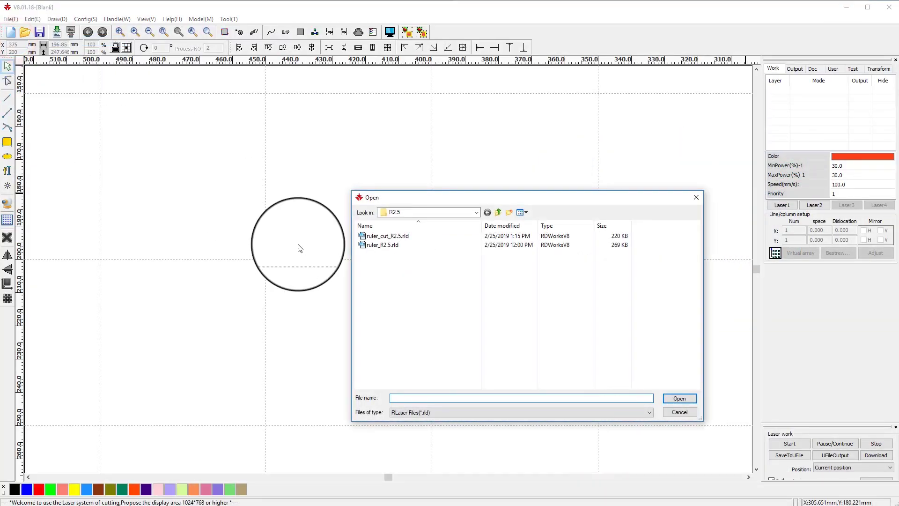
double_click(396, 245)
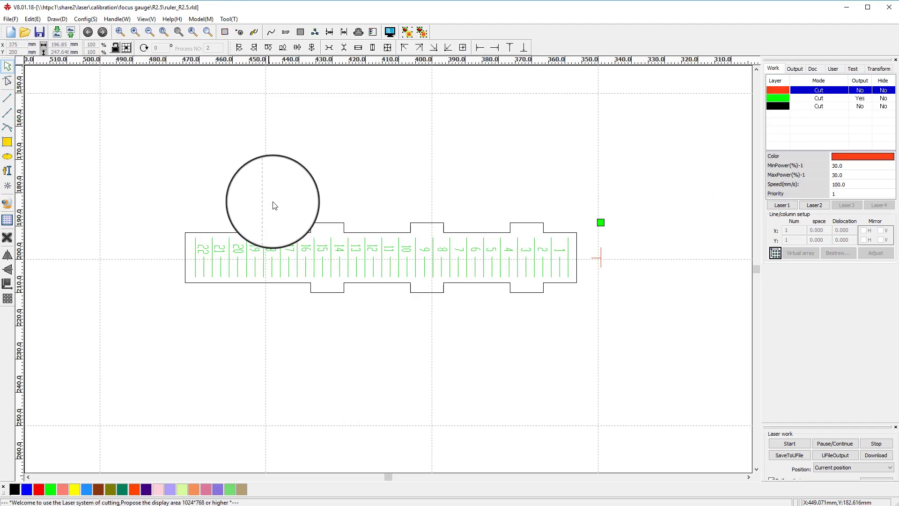
Set the Laser head position to middle-right in Config > System Setting and close it
left_click(87, 19)
left_click(97, 29)
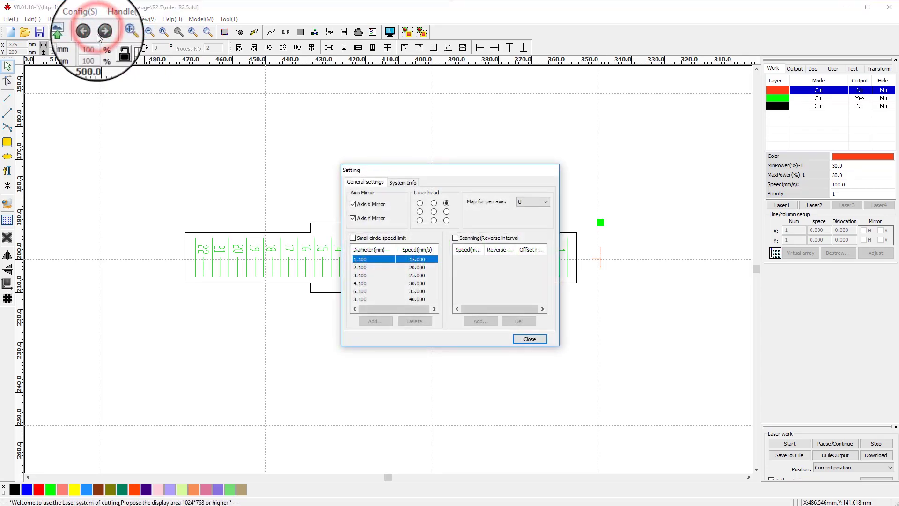
left_click(448, 212)
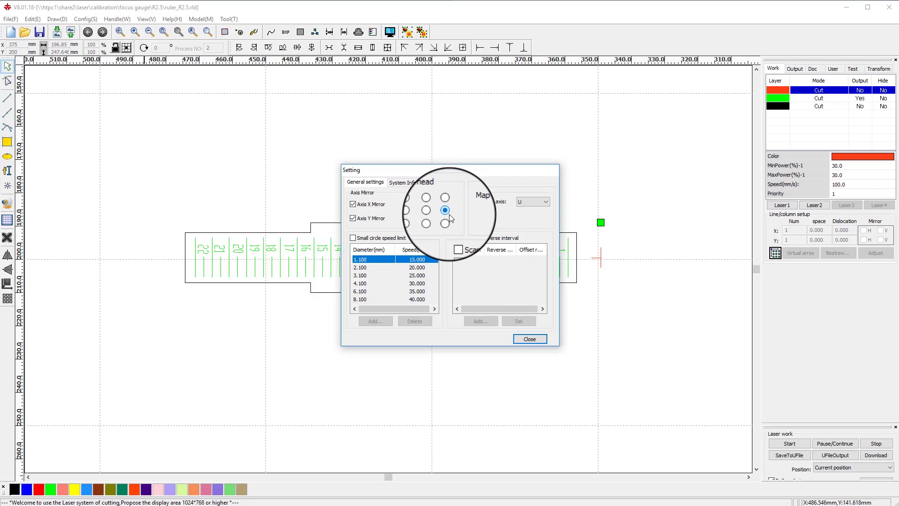
left_click(535, 341)
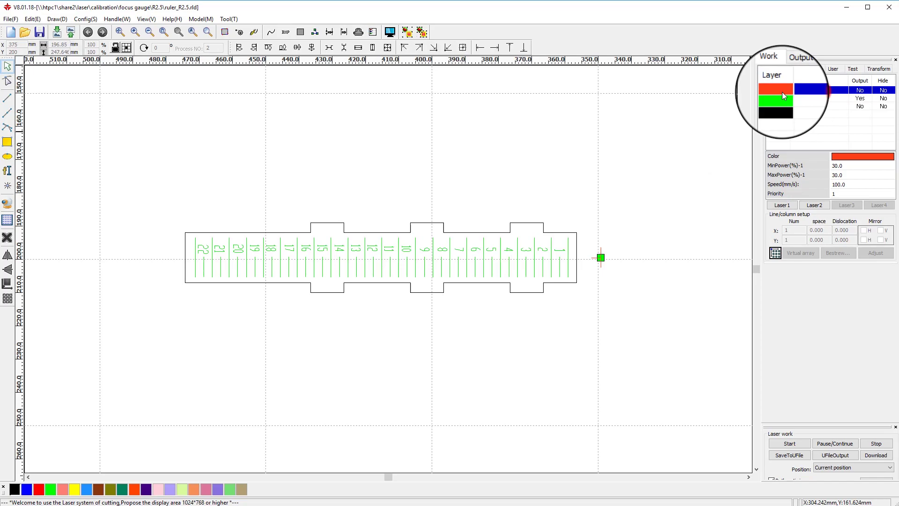
Disable red layer output, set green layer min/max power to 10%, then open the black layer's parameters
left_click(862, 95)
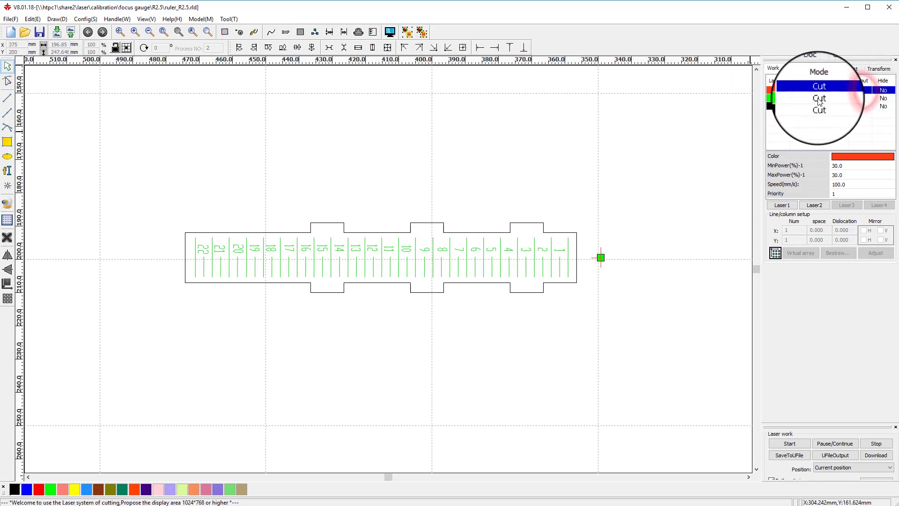
left_click(856, 98)
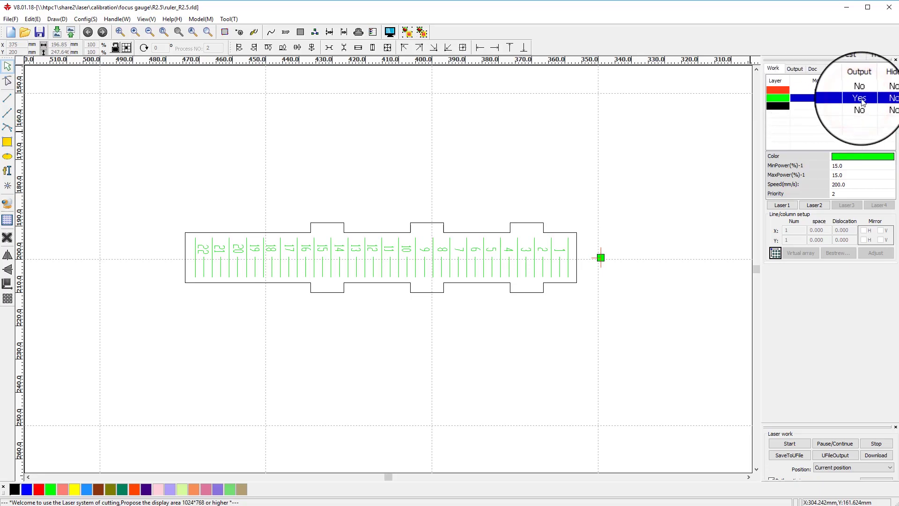
double_click(788, 98)
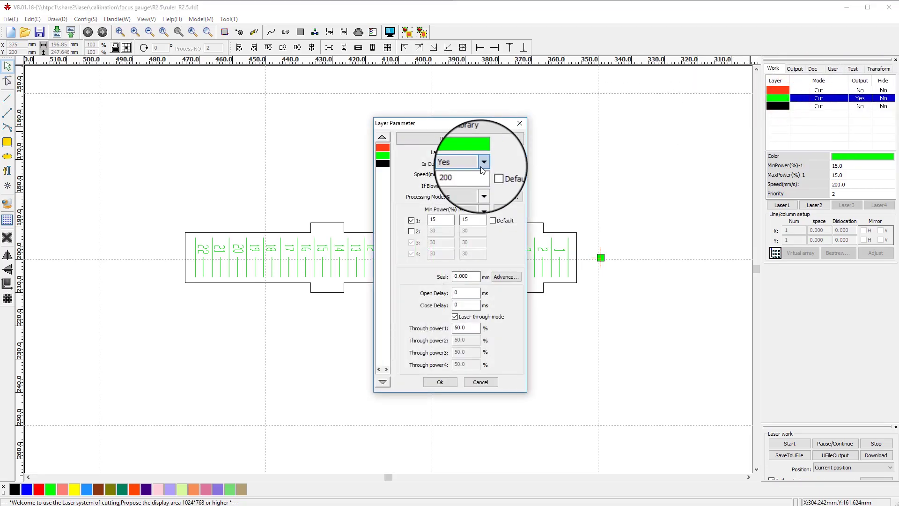
left_click(440, 220)
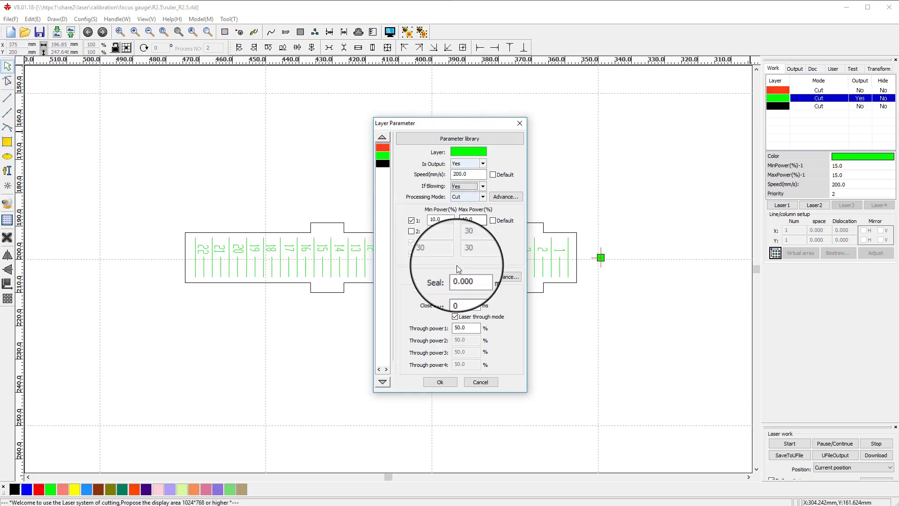
left_click(445, 383)
left_click(818, 106)
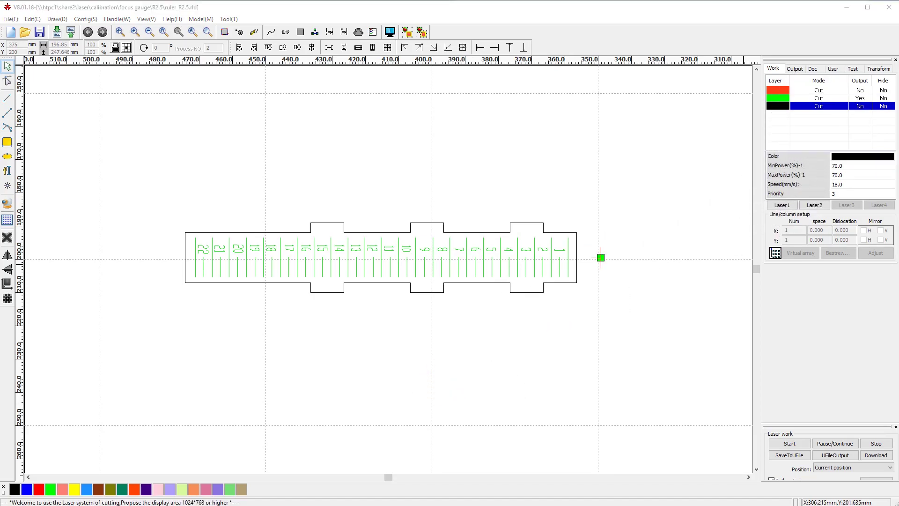
double_click(817, 105)
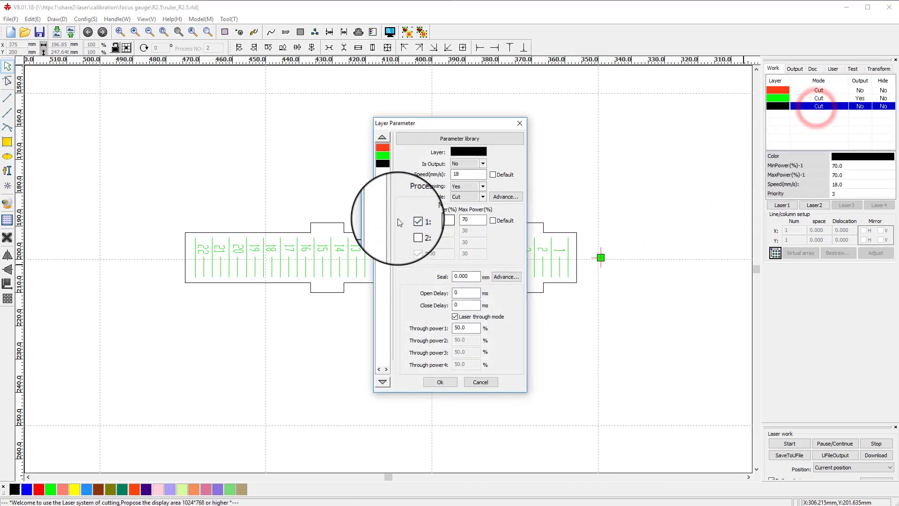
Set the simulate speed and play the ruler engraving simulation in Preview
left_click(782, 225)
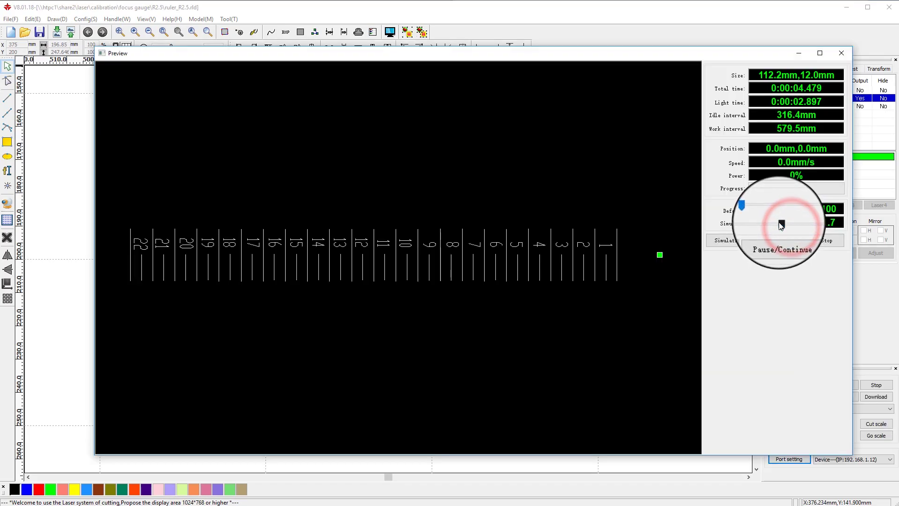
left_click(727, 241)
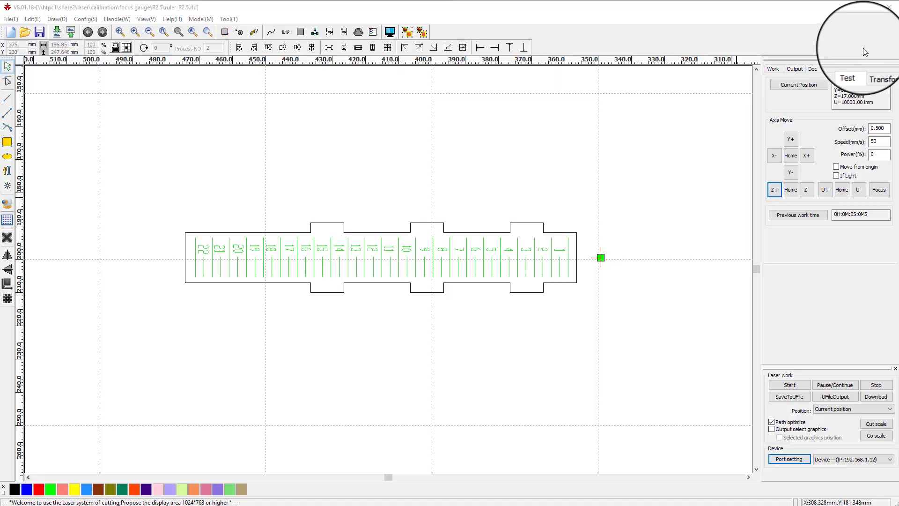
Read the controller's User parameters, change Focus depth(mm) to 17, and write it back
left_click(834, 68)
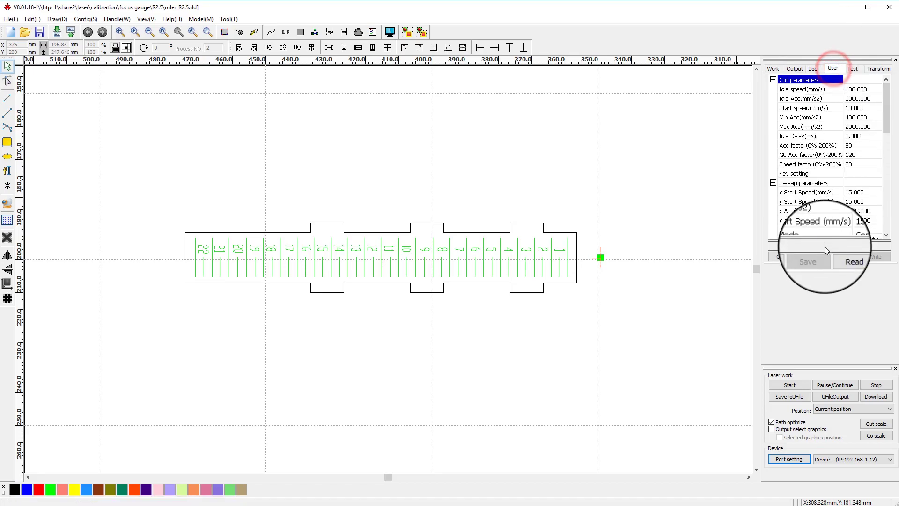
left_click(845, 257)
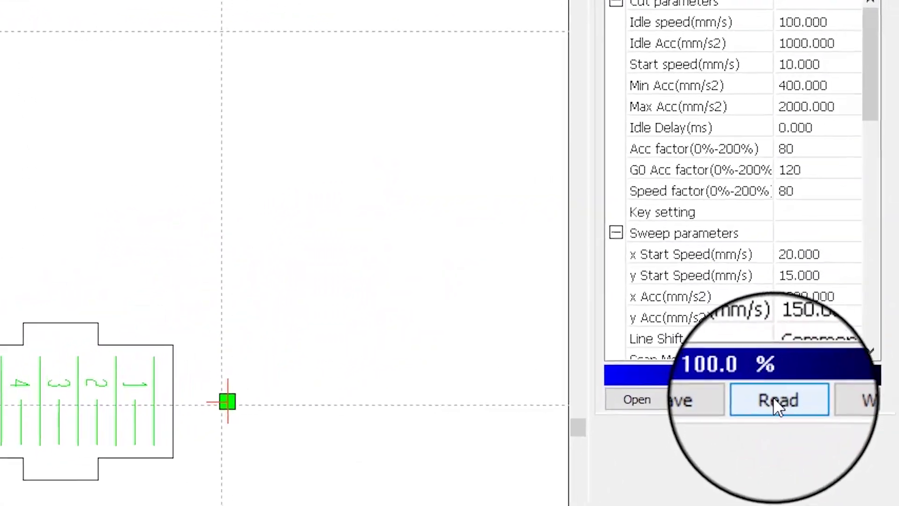
left_click(878, 94)
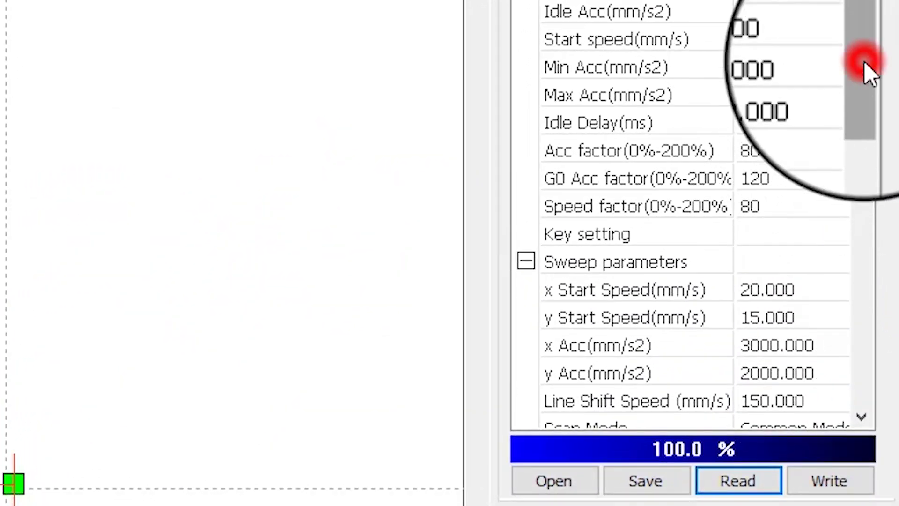
left_click_drag(865, 64, 872, 298)
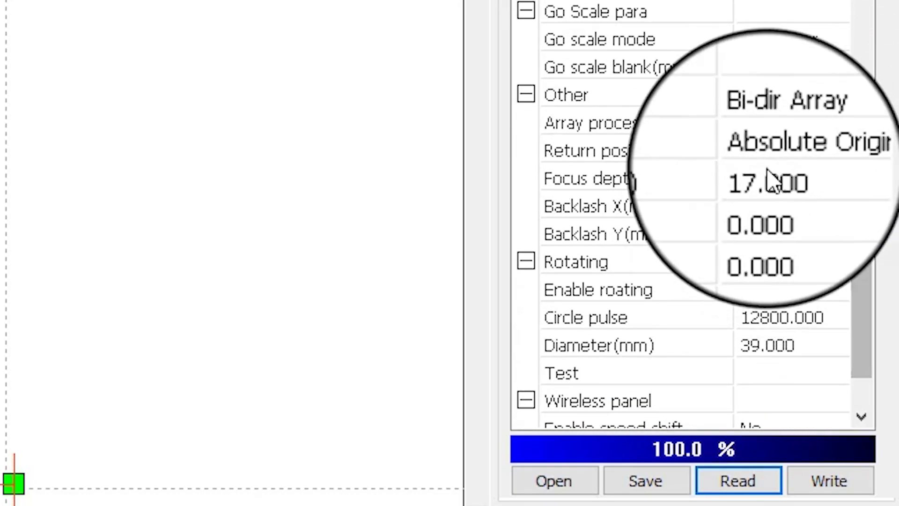
left_click(748, 178)
double_click(787, 177)
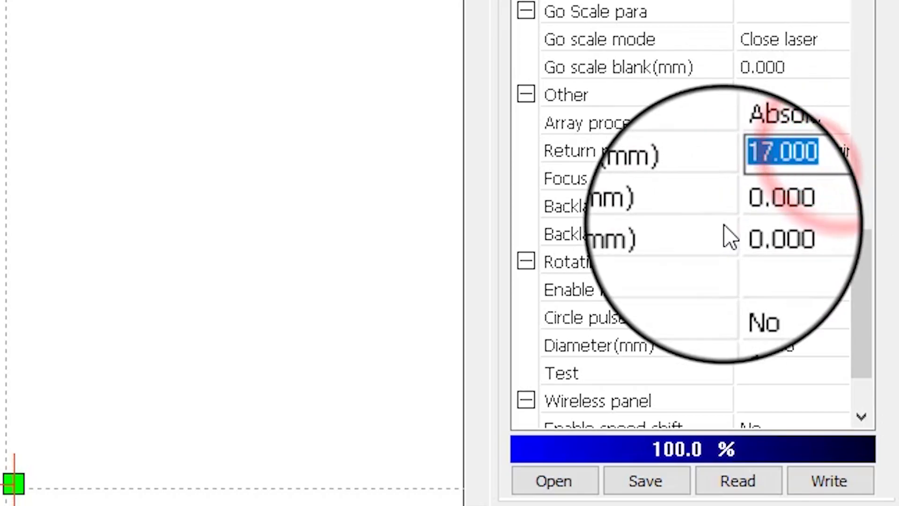
type("17")
left_click(762, 201)
left_click(827, 488)
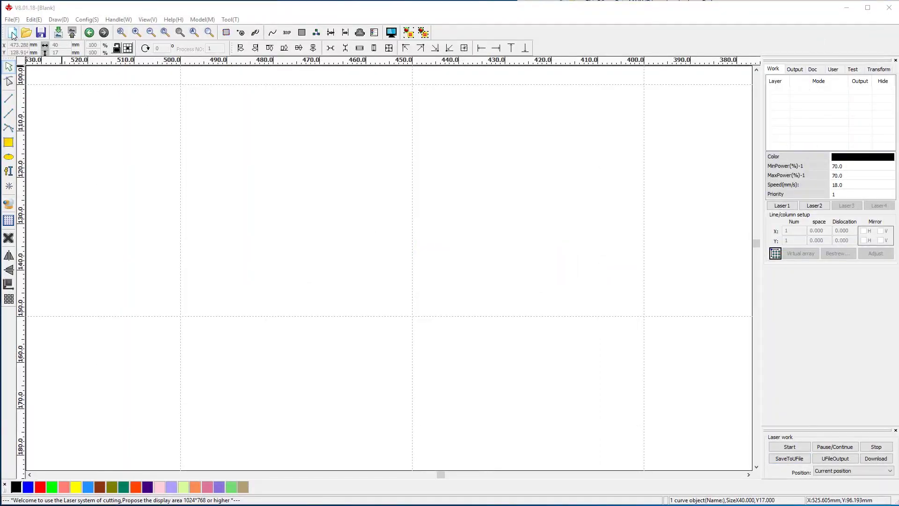
Start a new file without saving Default, then draw a rectangle sized 40 × 17 mm
left_click(13, 32)
left_click(453, 279)
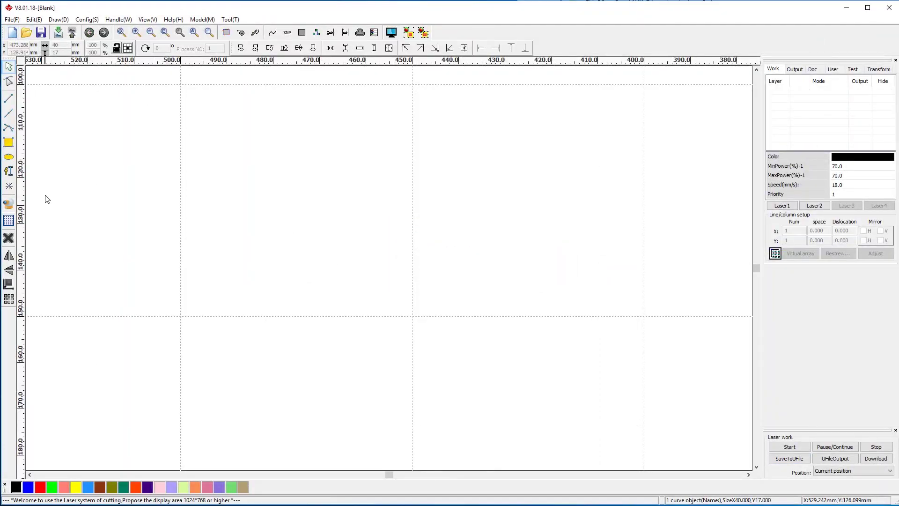
left_click(9, 143)
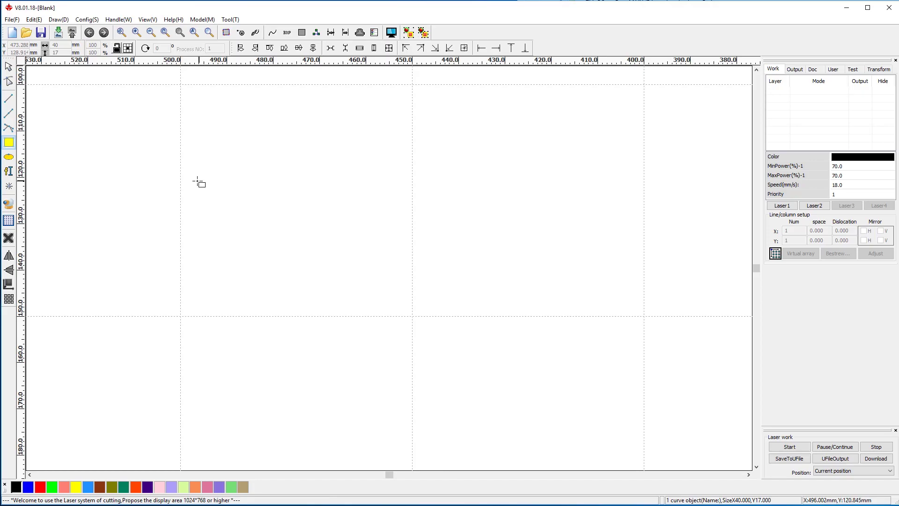
left_click_drag(396, 303, 487, 322)
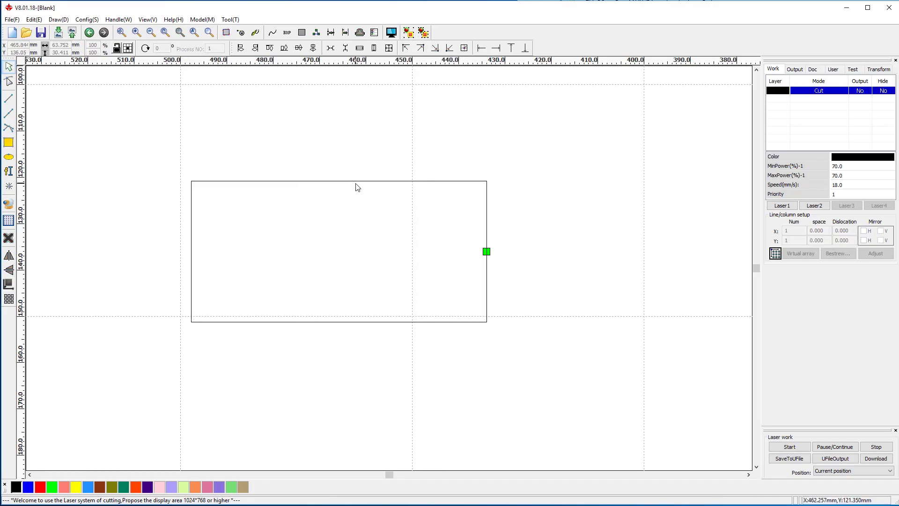
left_click(350, 182)
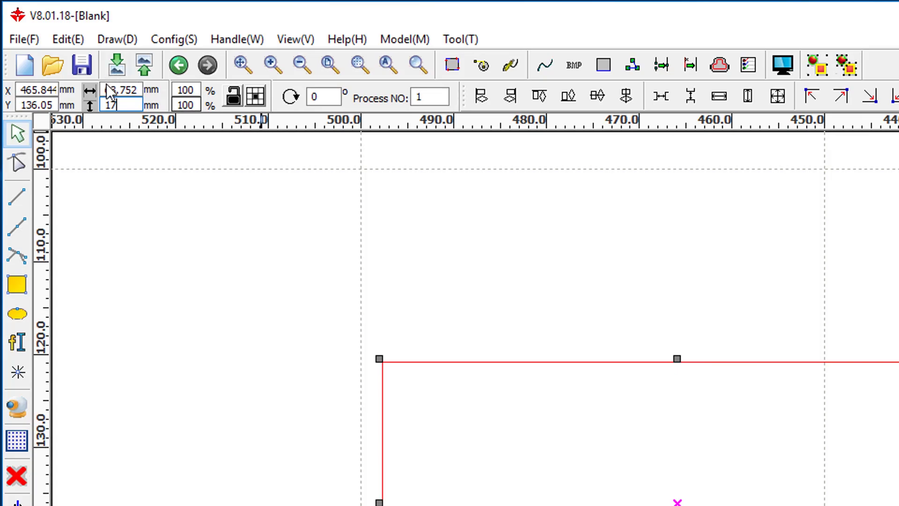
left_click(121, 89)
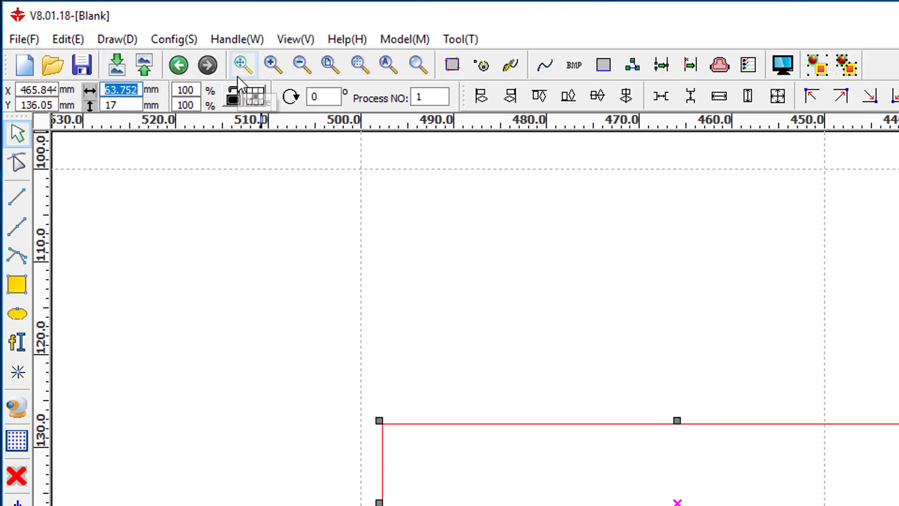
key("Return")
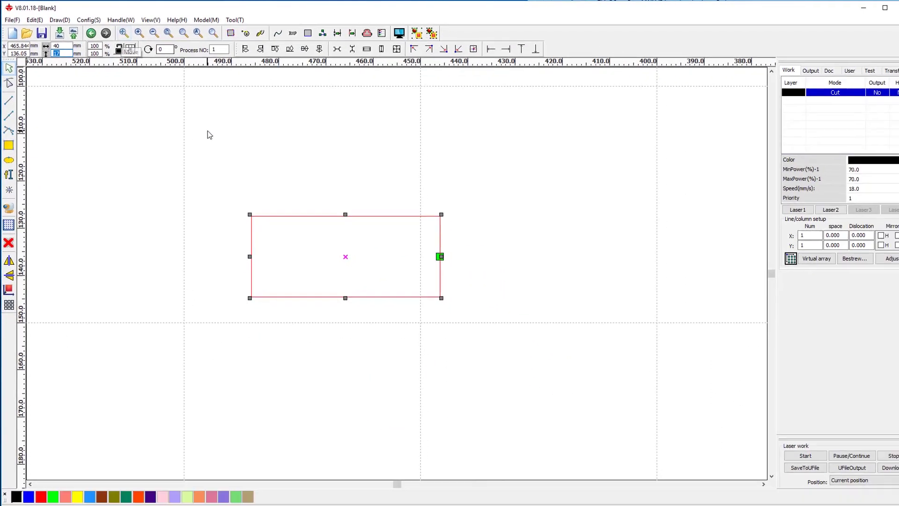